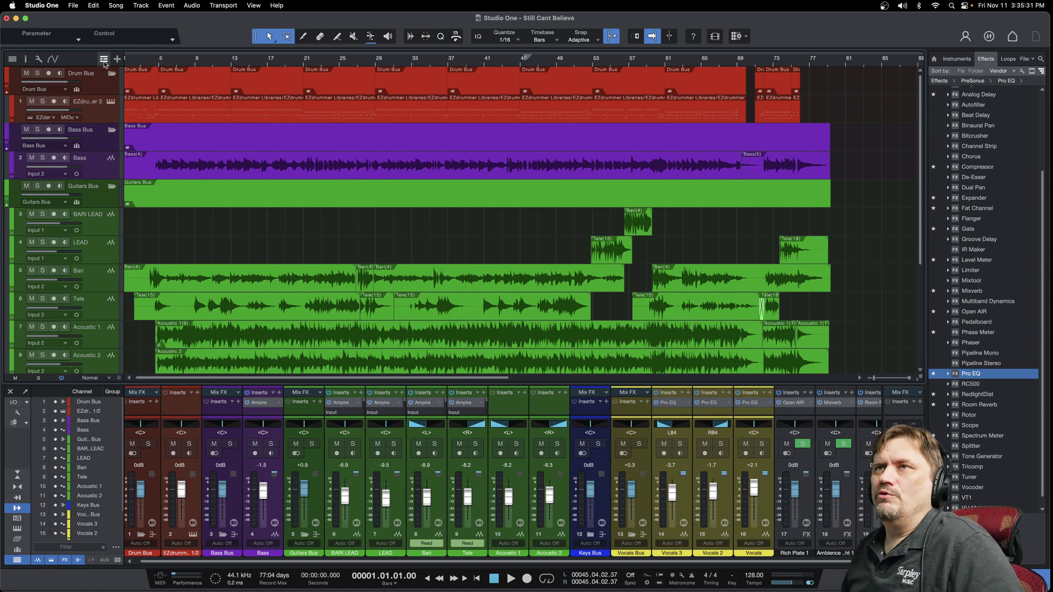
Add an Arranger track above the tracks of 'Still Cant Believe' from the global track list.
left_click(104, 61)
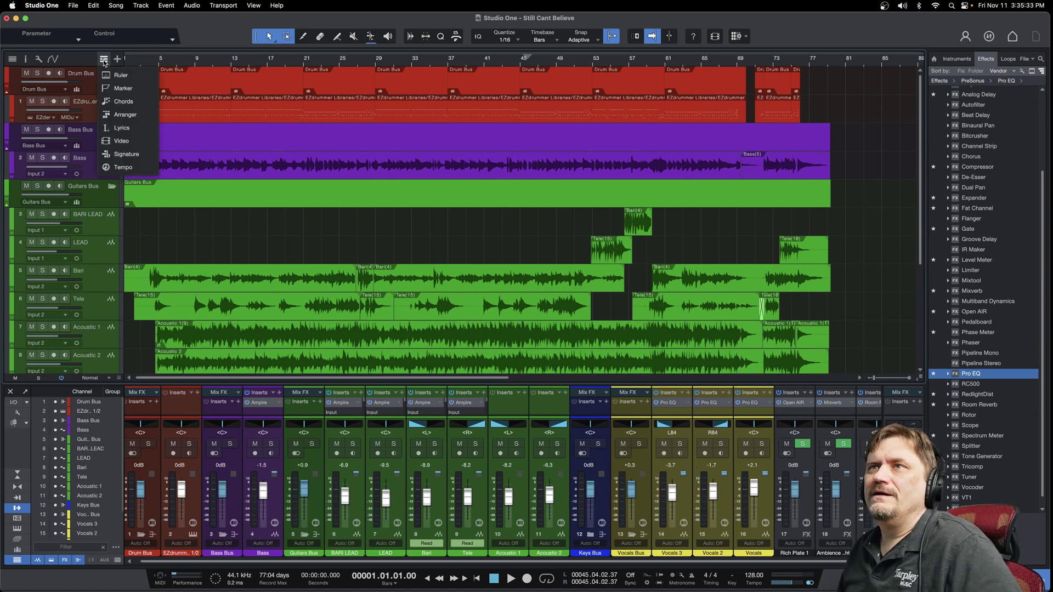
left_click(134, 115)
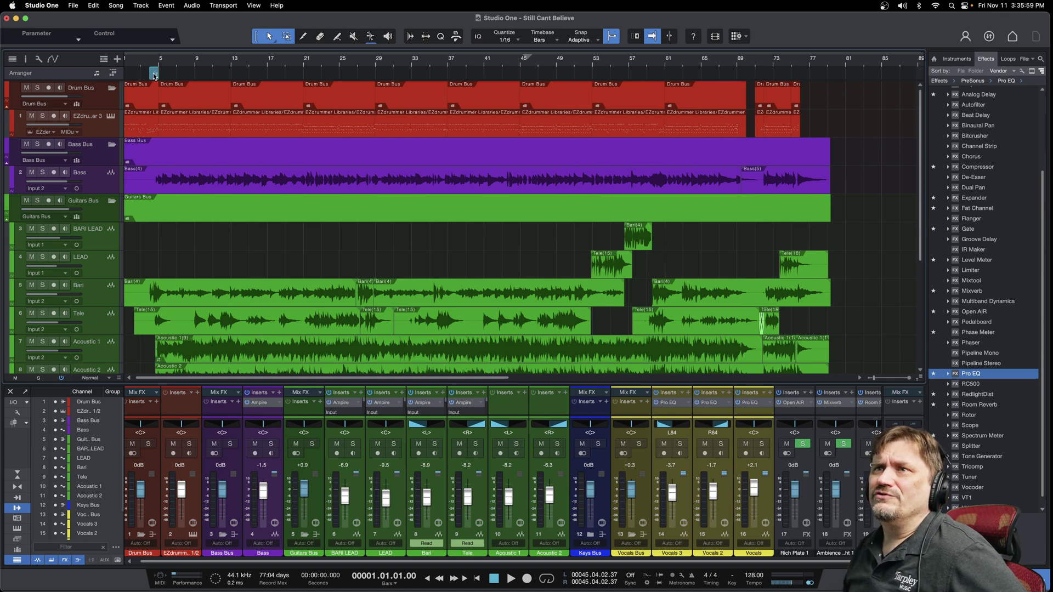
Undo an accidental nudge of the first arranger section with Edit > Undo.
scroll(246, 213, "down", 8)
scroll(245, 213, "up", 7)
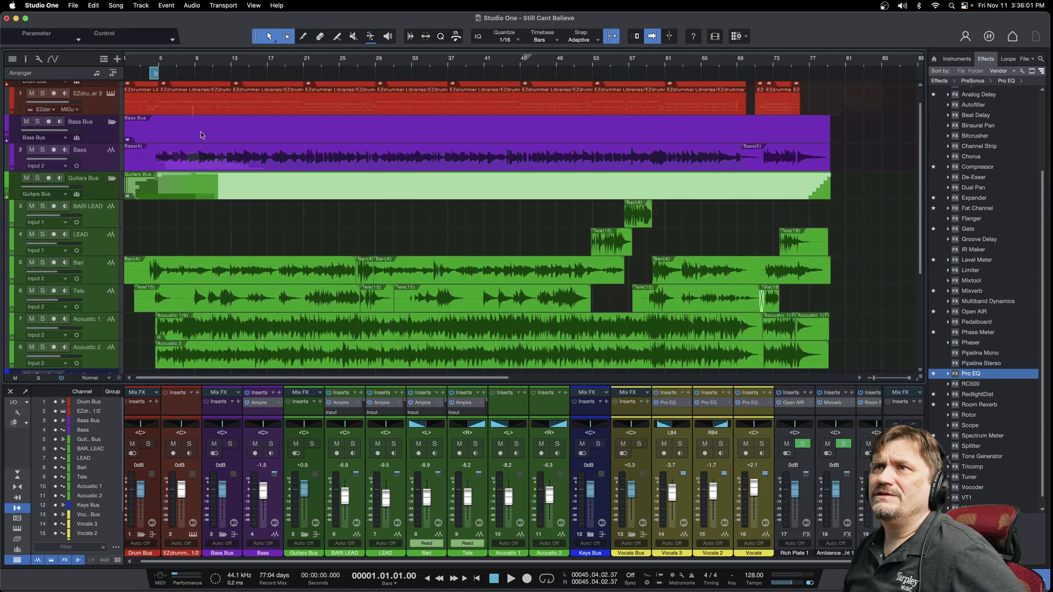
left_click_drag(157, 74, 155, 74)
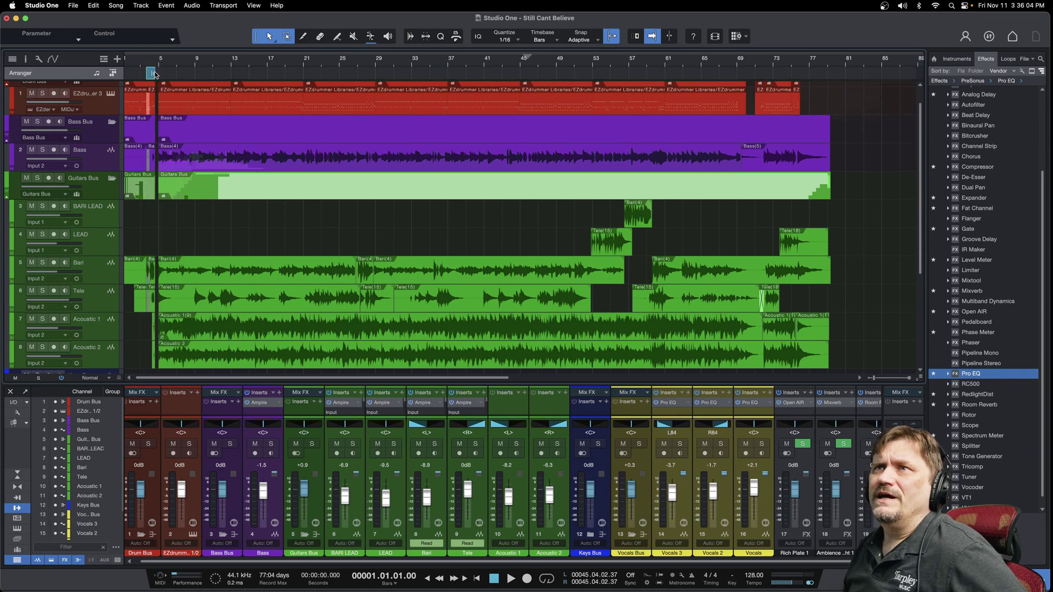
left_click(94, 6)
left_click(112, 19)
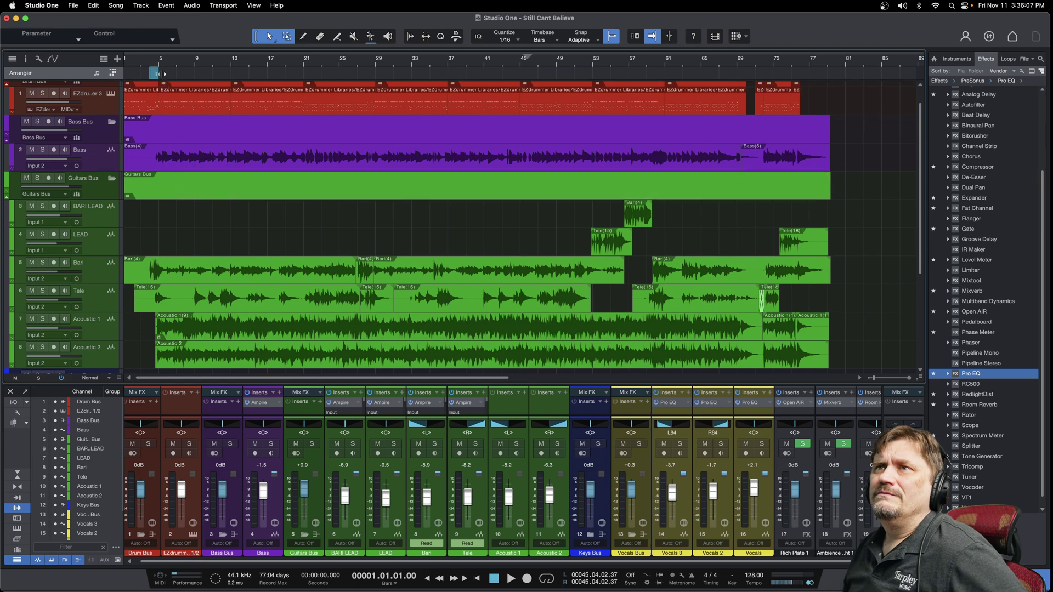
Lengthen the Intro section to the right and audition it with a short playback.
left_click_drag(156, 74, 180, 75)
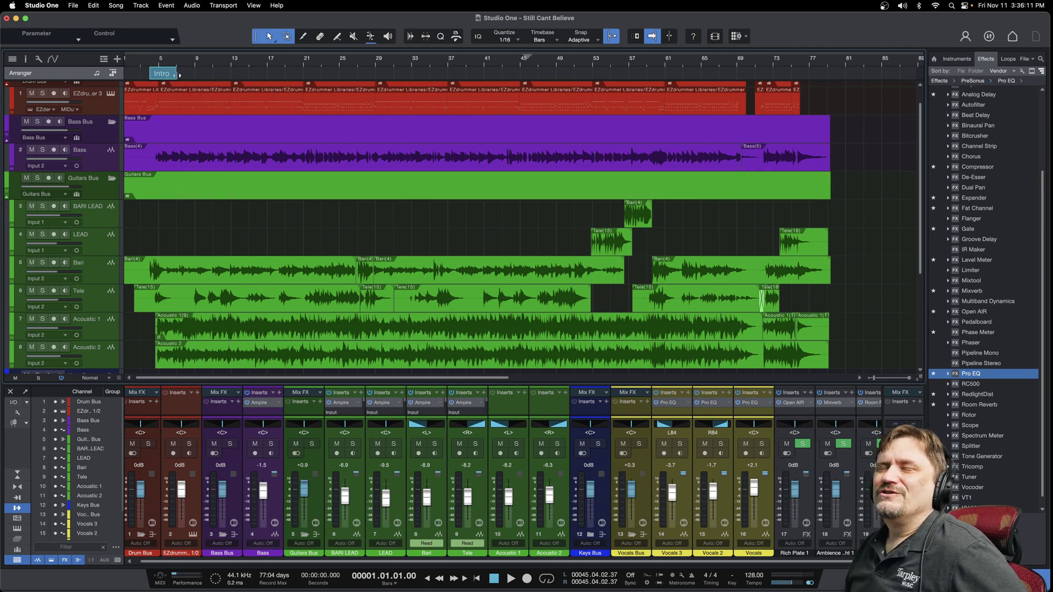
key("space")
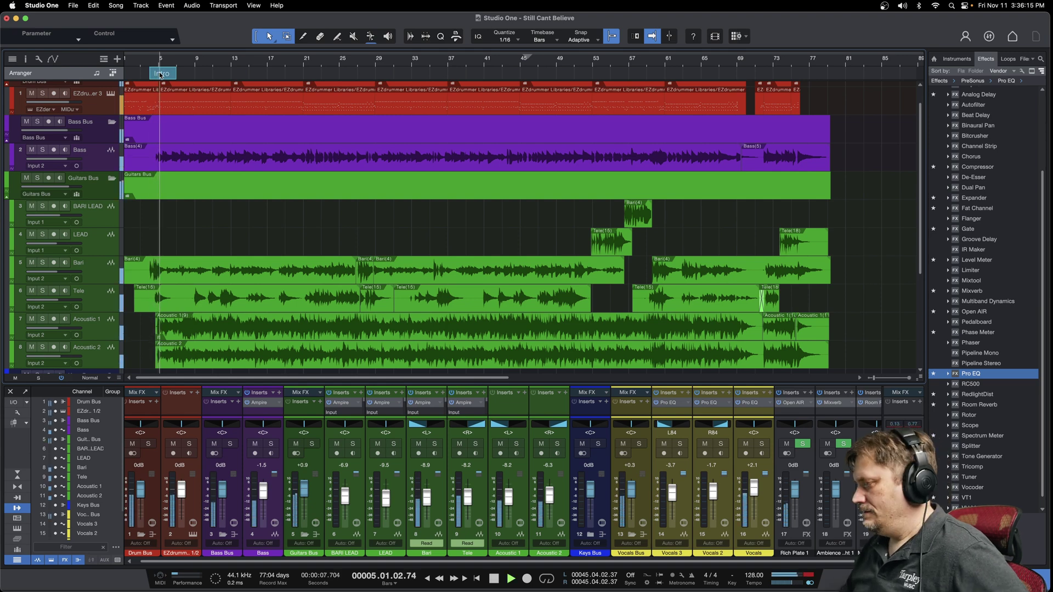
key("space")
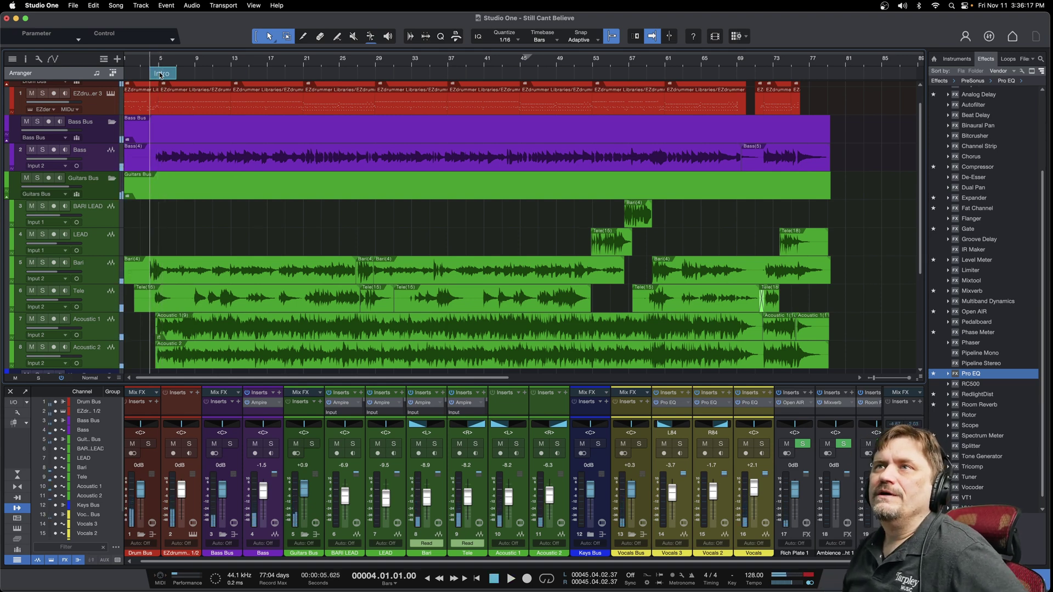
right_click(160, 75)
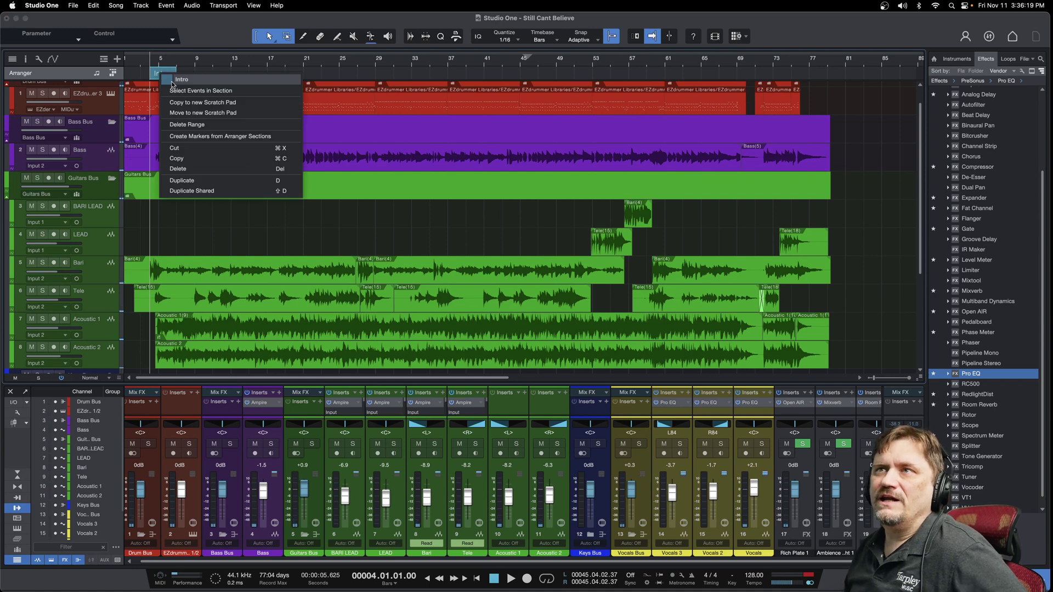
Rename the Intro section to 'Verse1' and stretch it to span about 15 bars.
mouse_move(166, 80)
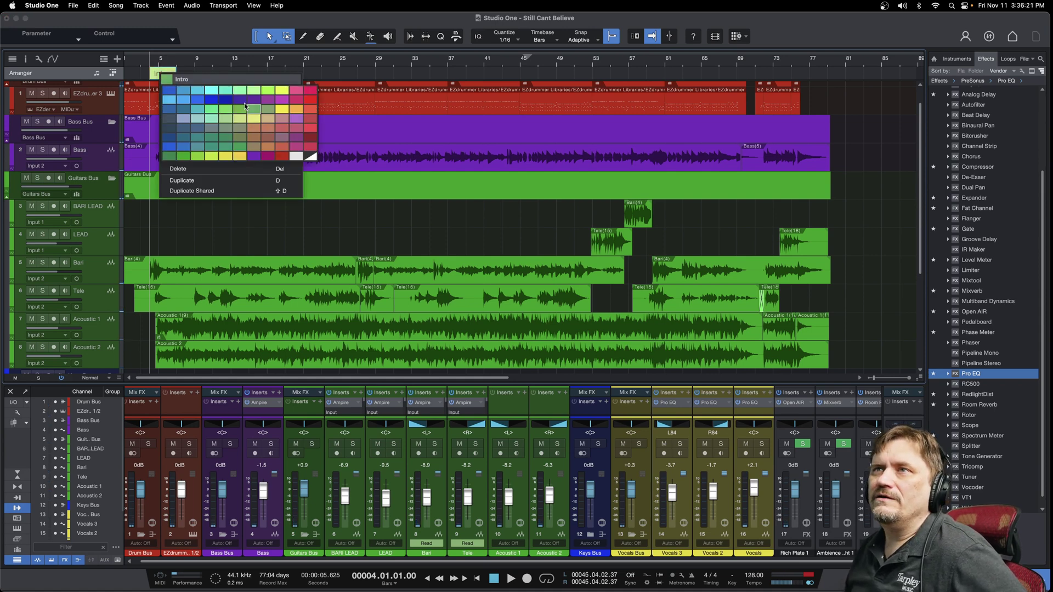
left_click(184, 80)
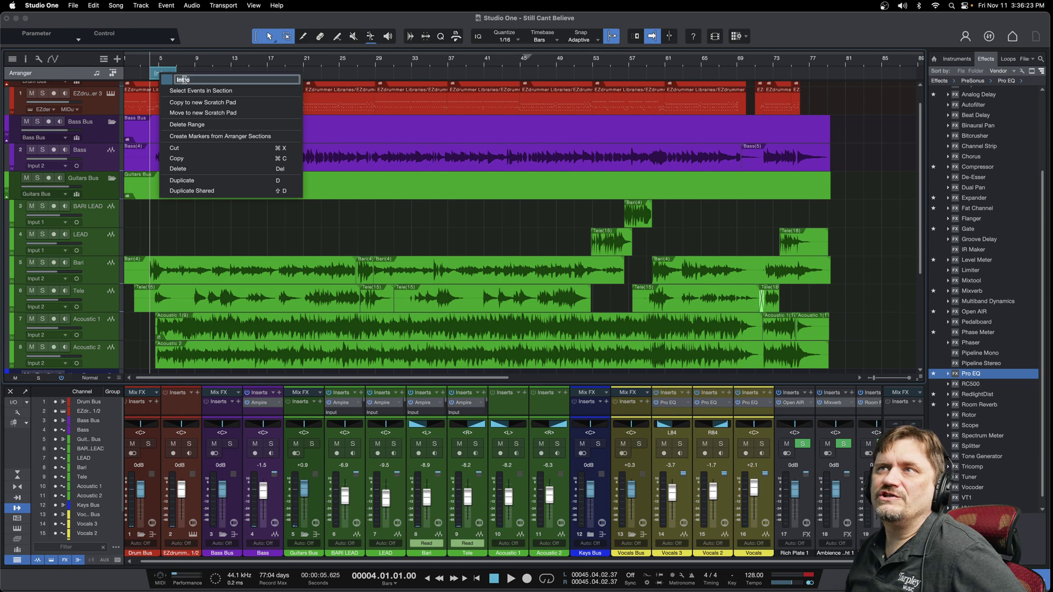
type("Ve")
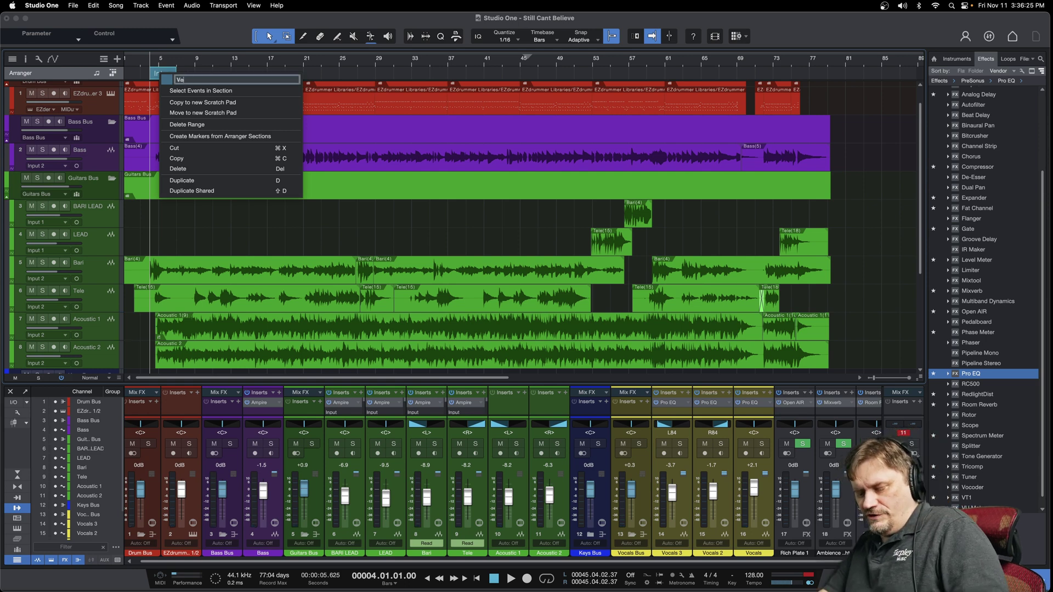
type("rse1")
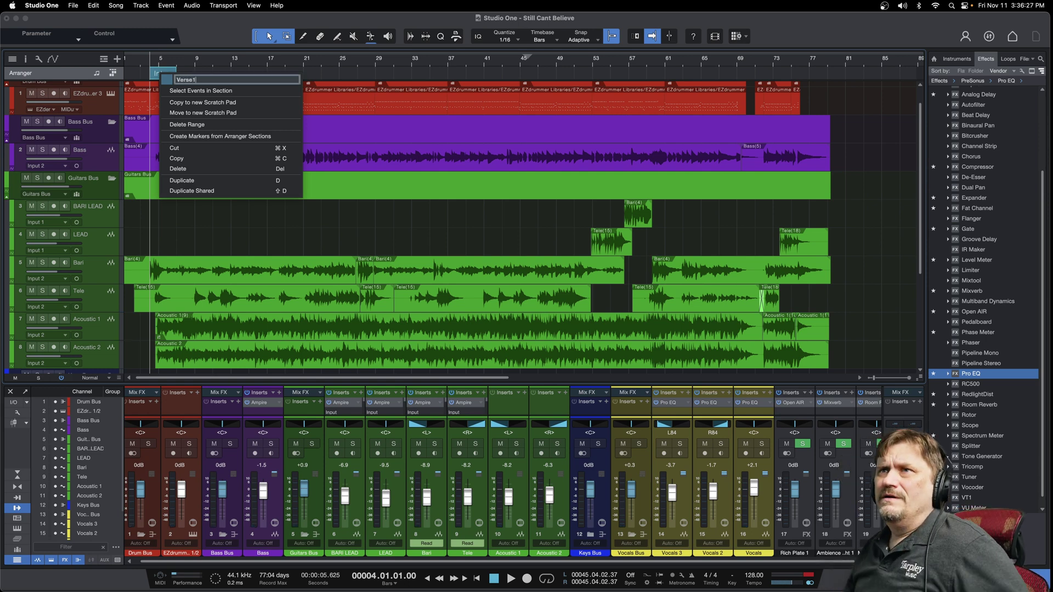
left_click(233, 211)
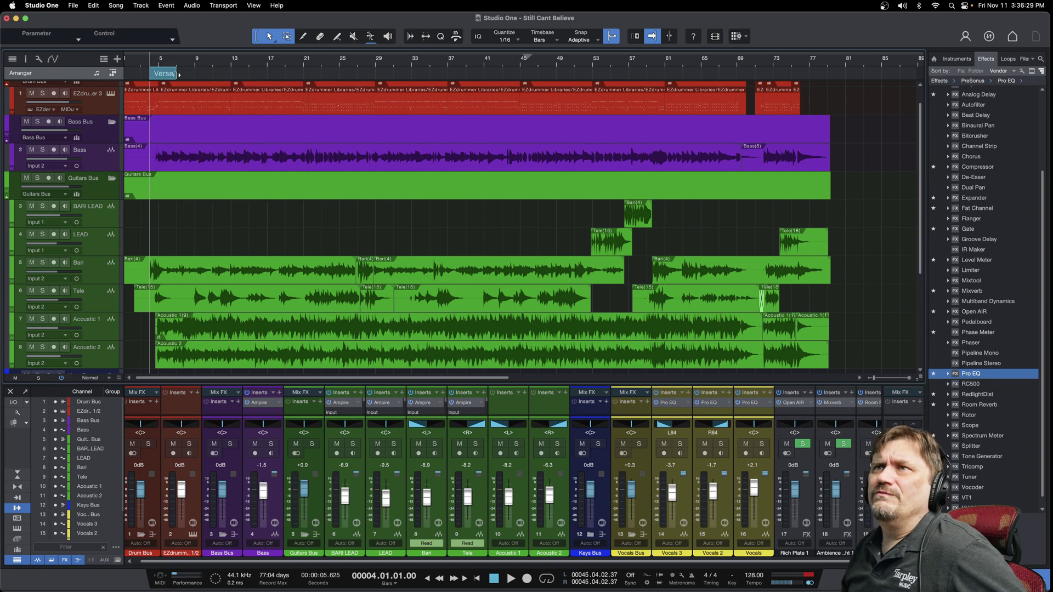
left_click_drag(177, 73, 290, 74)
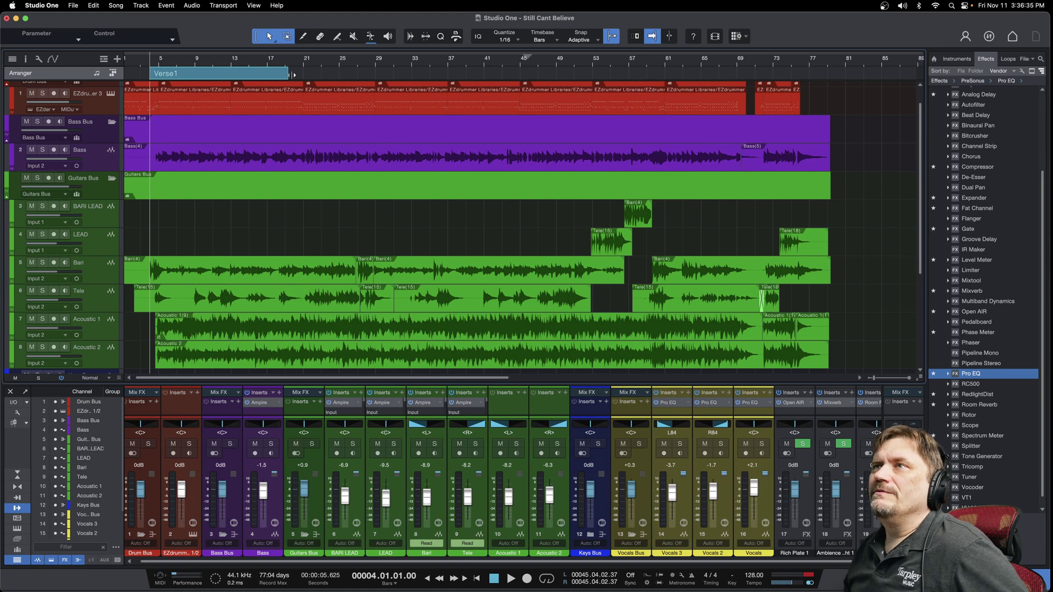
left_click(308, 73)
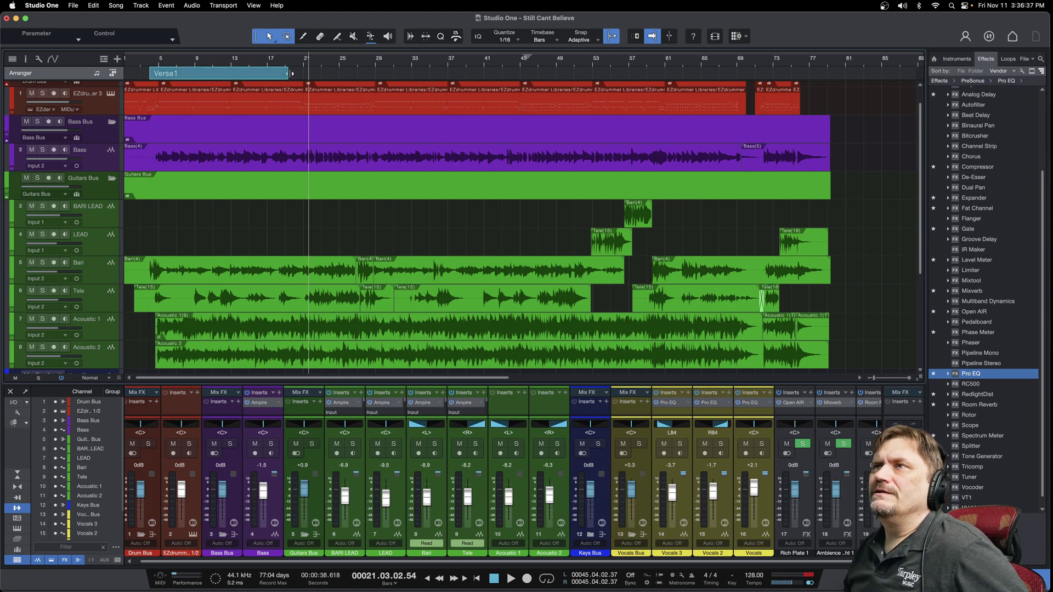
Duplicate Verse1 right after itself, colour the copy green and name it 'Chorus'.
left_click(302, 73)
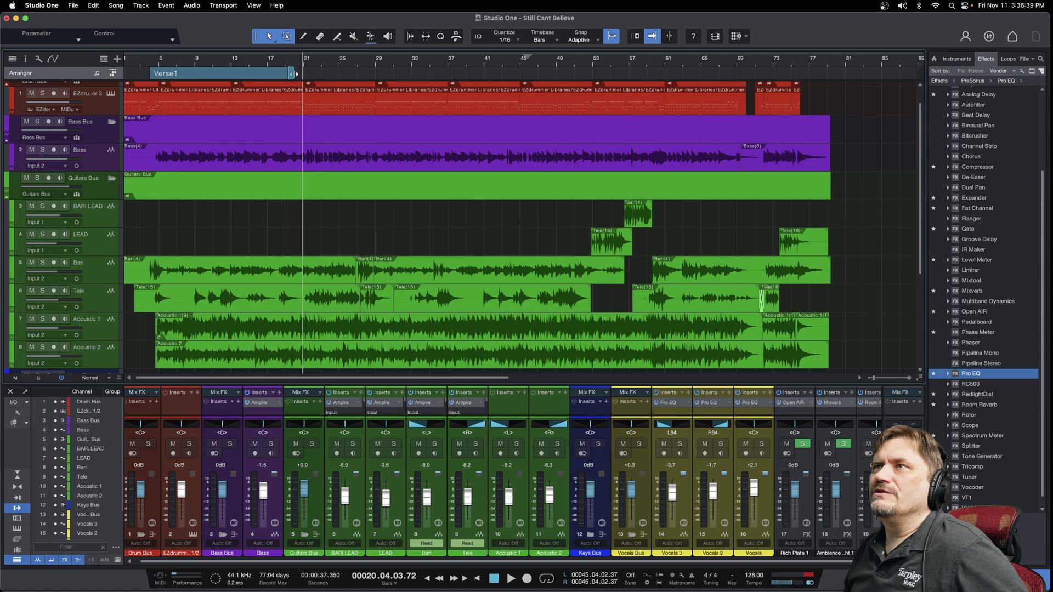
left_click_drag(293, 74, 428, 74)
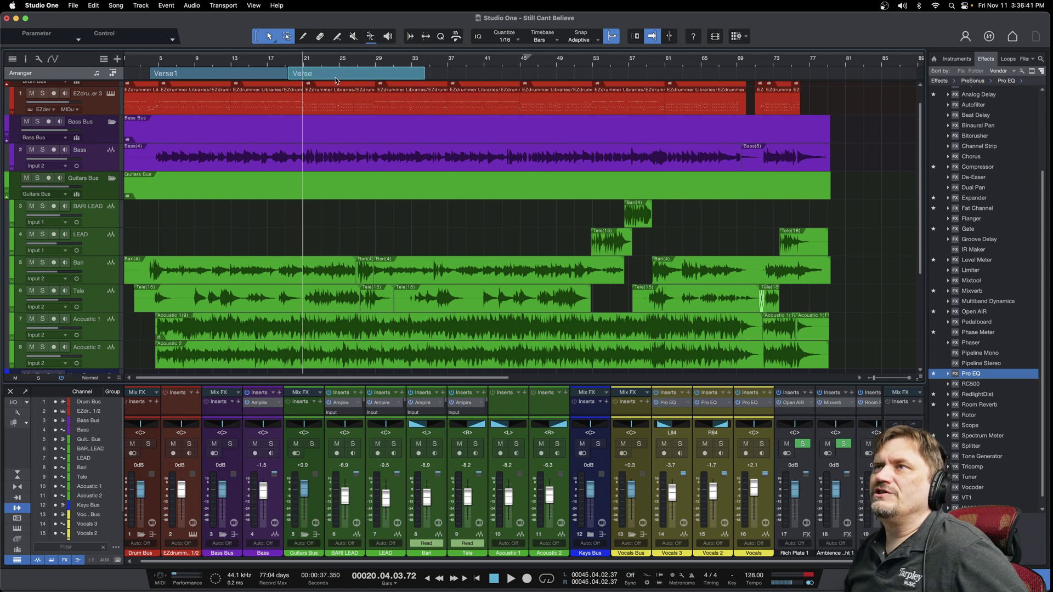
right_click(305, 74)
mouse_move(312, 78)
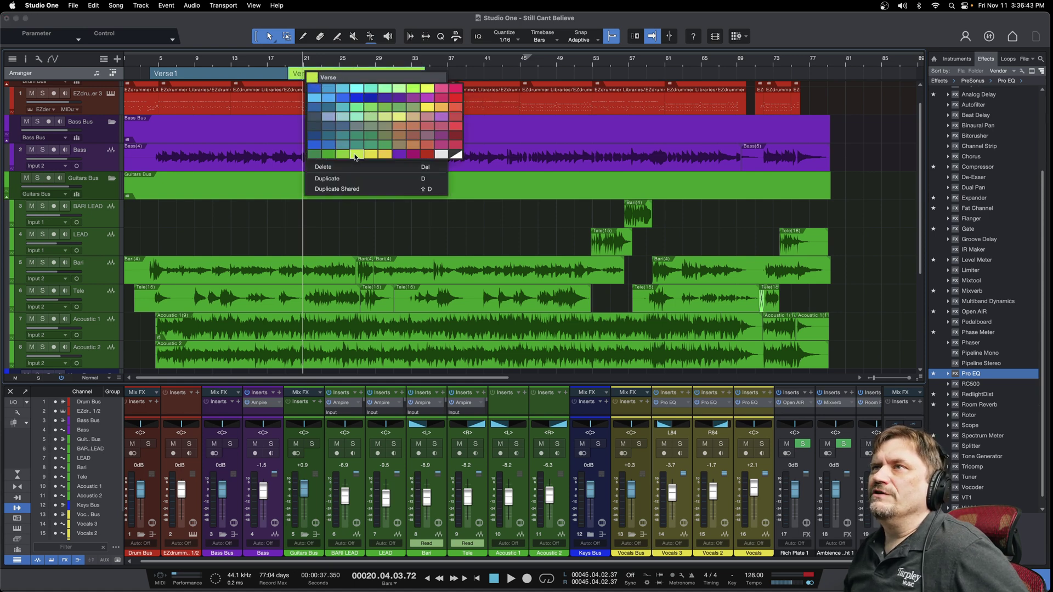
left_click(354, 157)
left_click(329, 76)
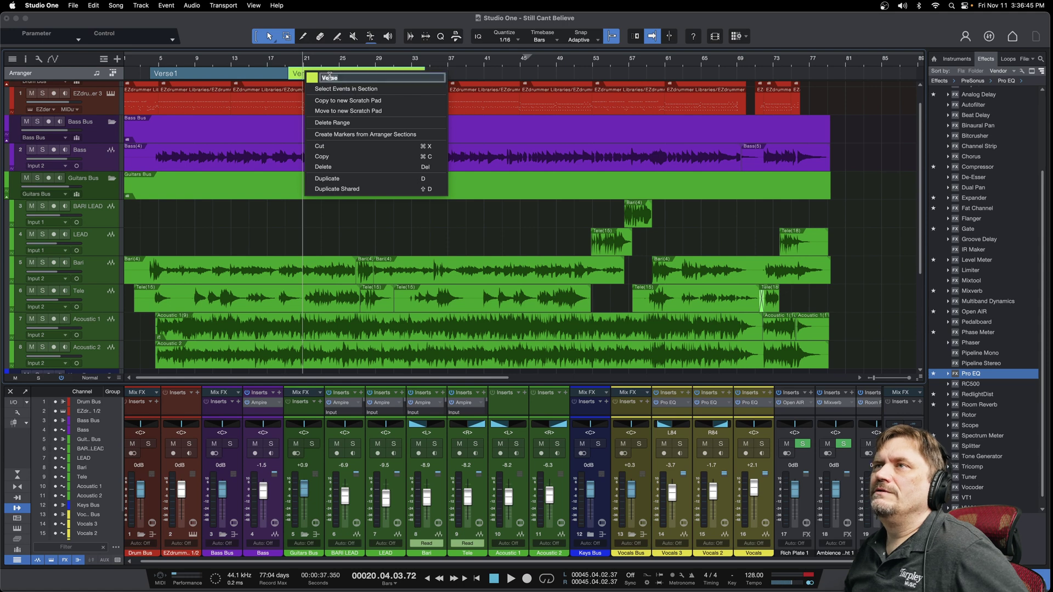
type("Chorus")
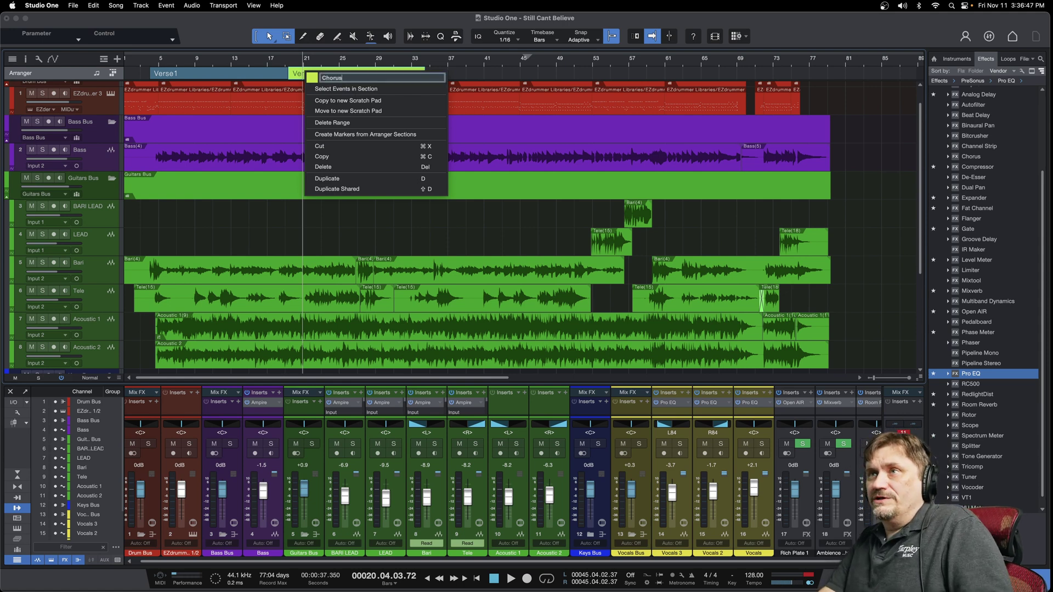
key("Return")
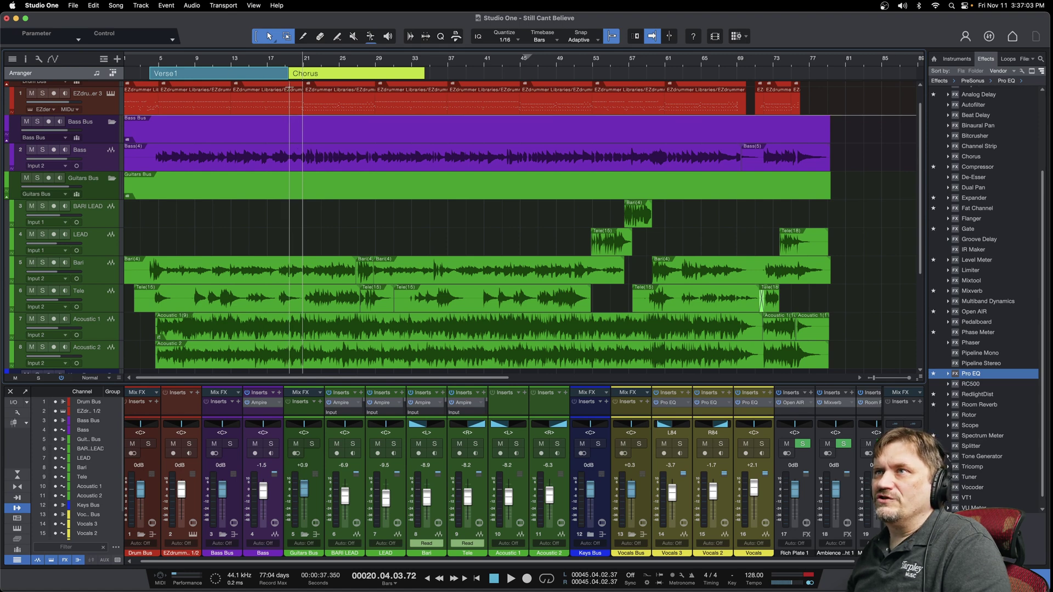
right_click(222, 74)
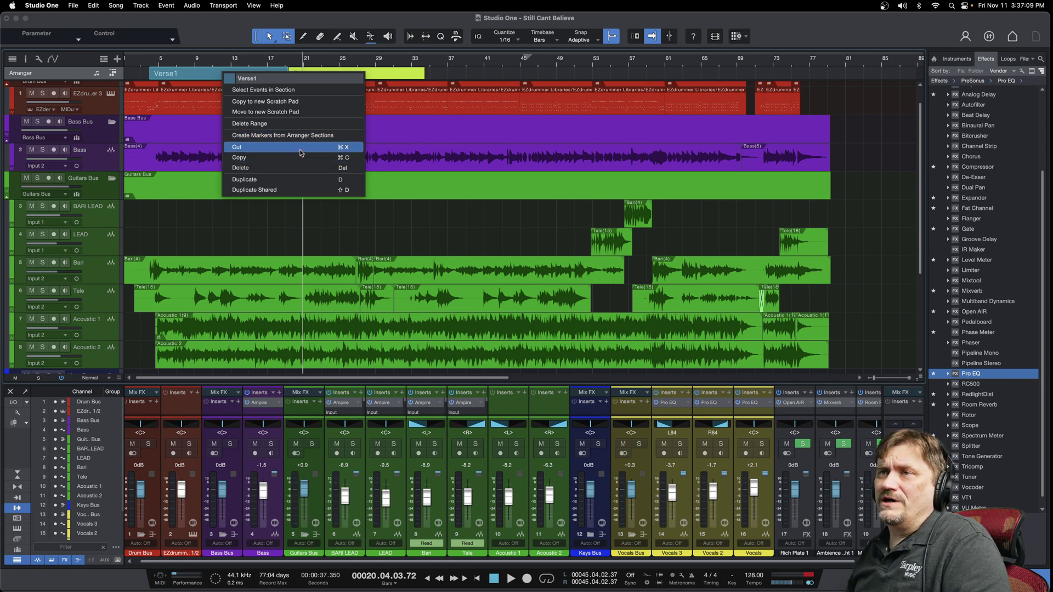
Copy the Verse1 section and paste it with its track events at bar 81.
key("Escape")
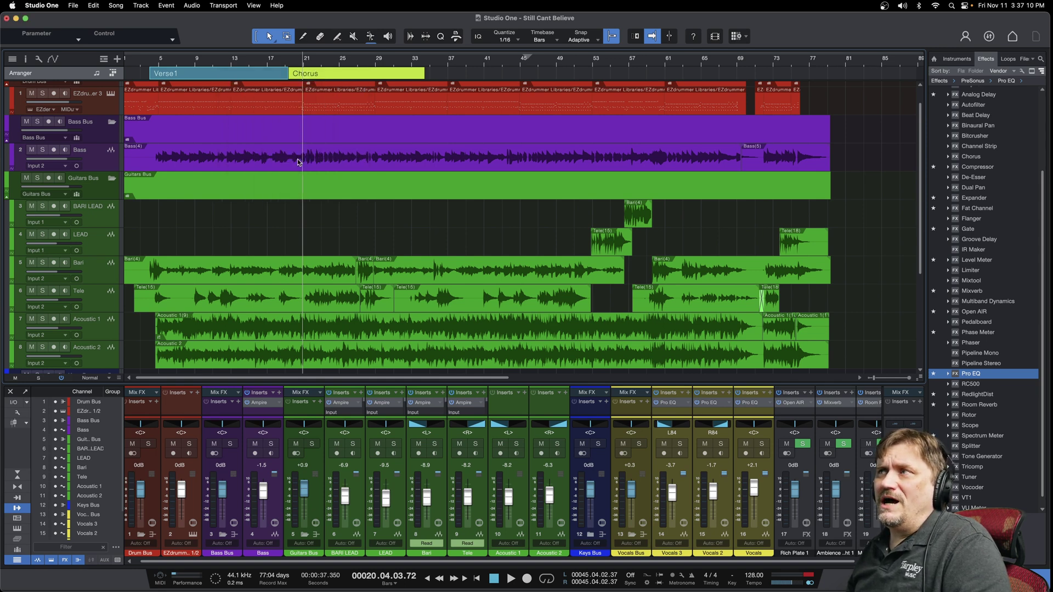
left_click(862, 108)
right_click(862, 103)
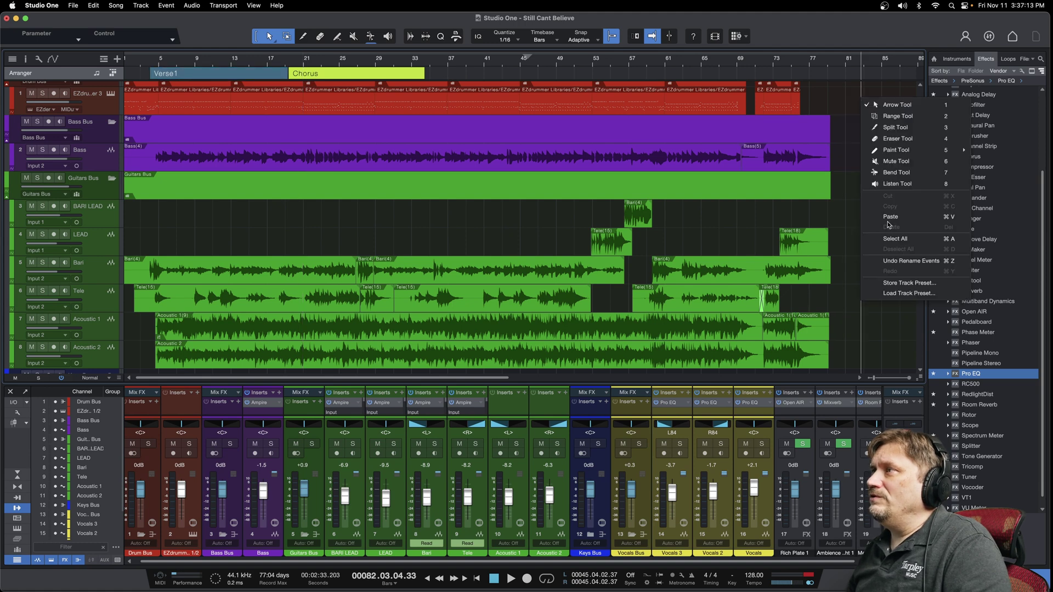
left_click(889, 218)
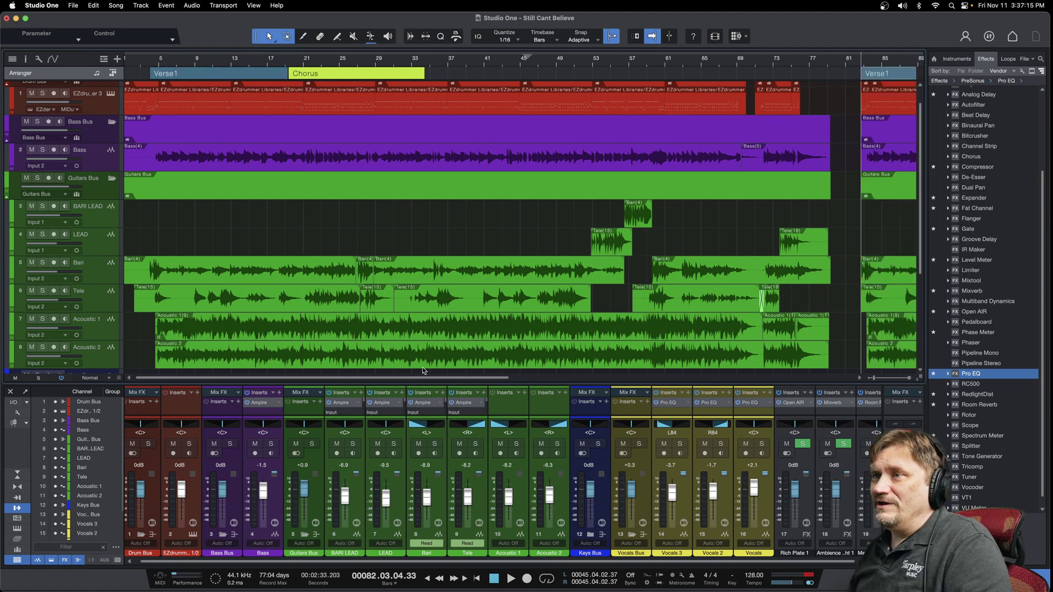
left_click_drag(422, 377, 562, 377)
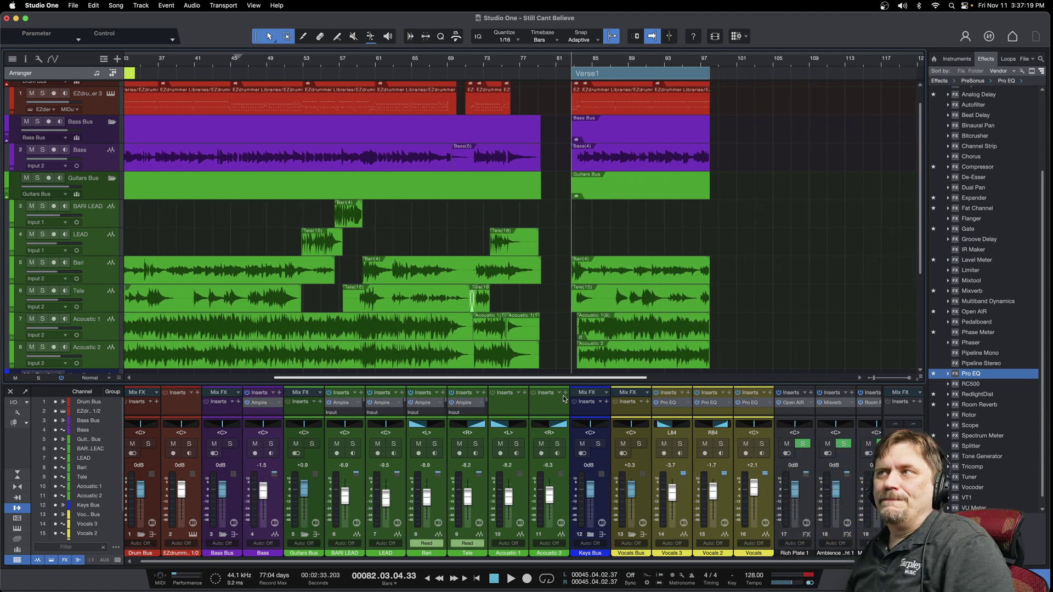
Undo the pasted Verse1 copy and scroll the arrange view back to bar 1.
scroll(329, 219, "left", 2)
left_click(93, 5)
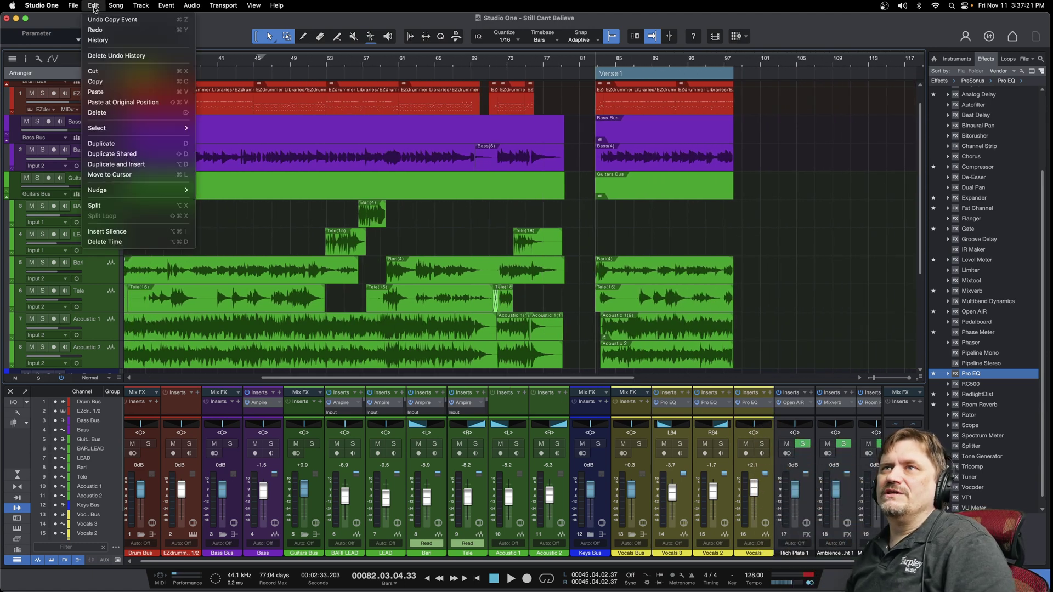
left_click(101, 20)
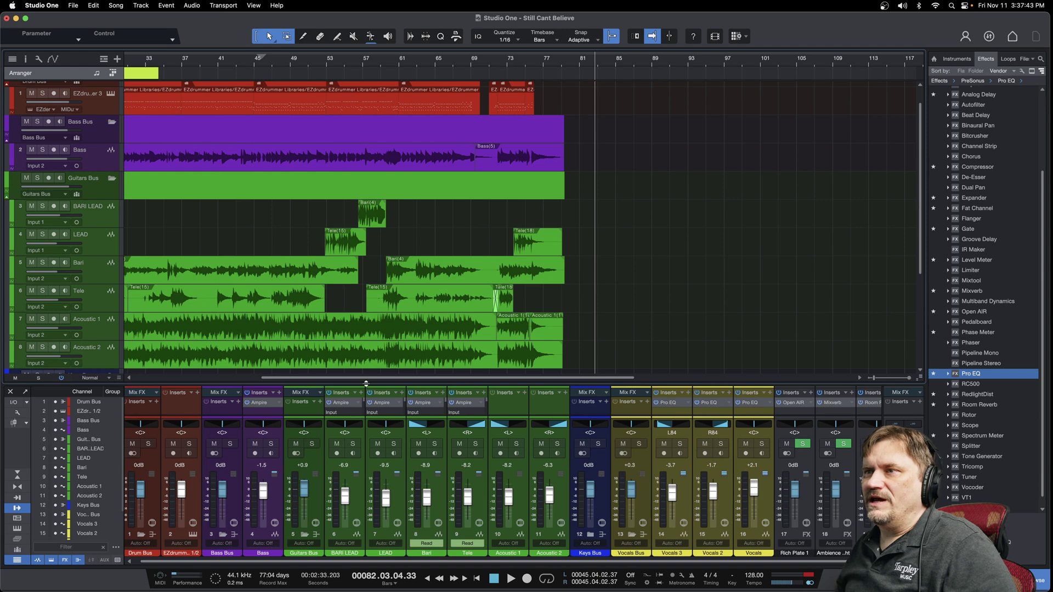
left_click_drag(367, 379, 81, 366)
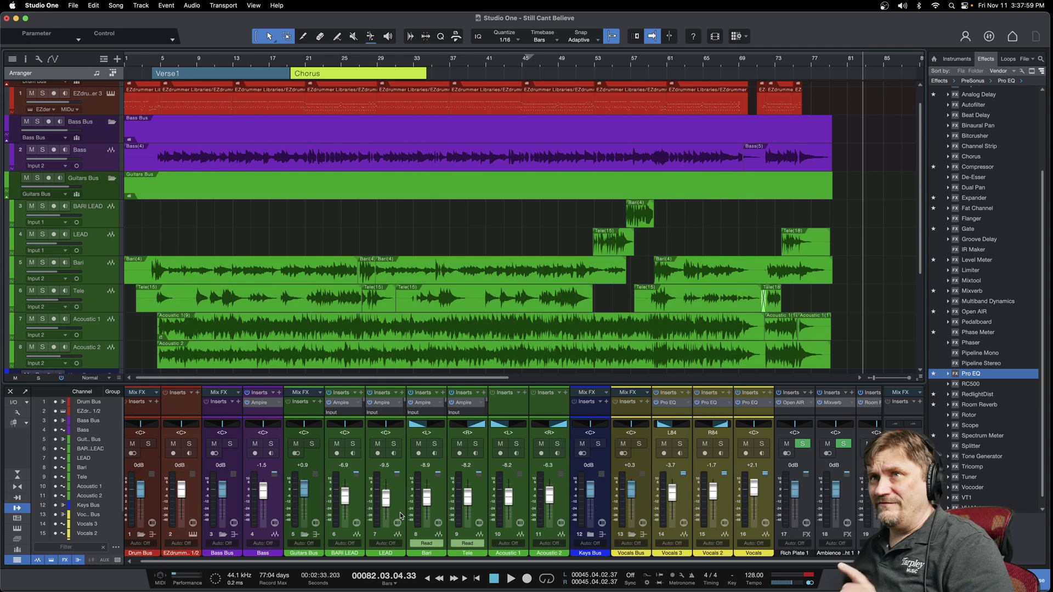
Show the Marker track and generate Verse1 and Chorus markers from the arranger sections.
left_click(102, 61)
left_click(128, 89)
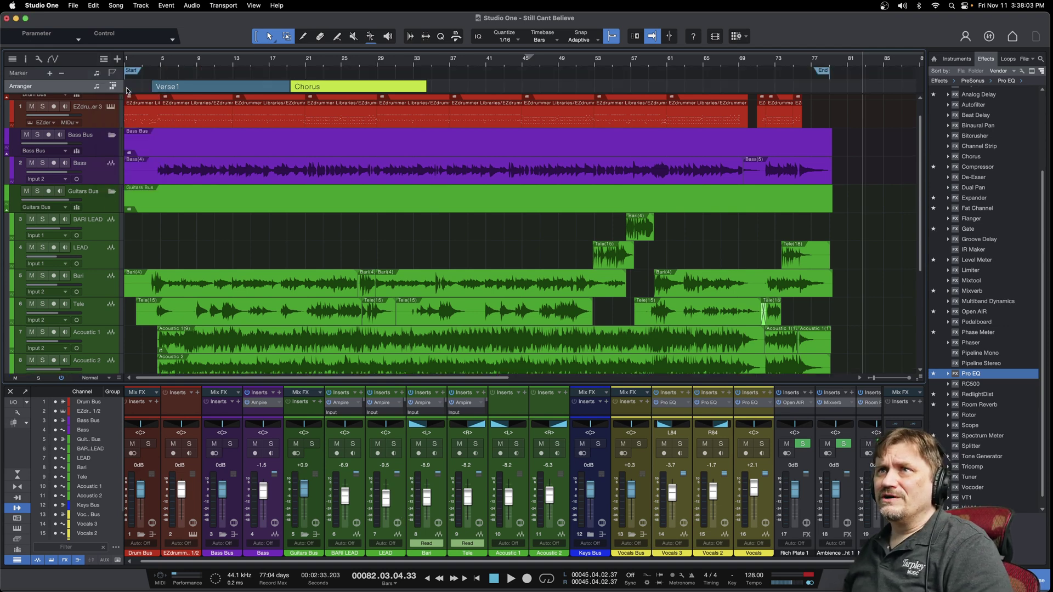
right_click(221, 86)
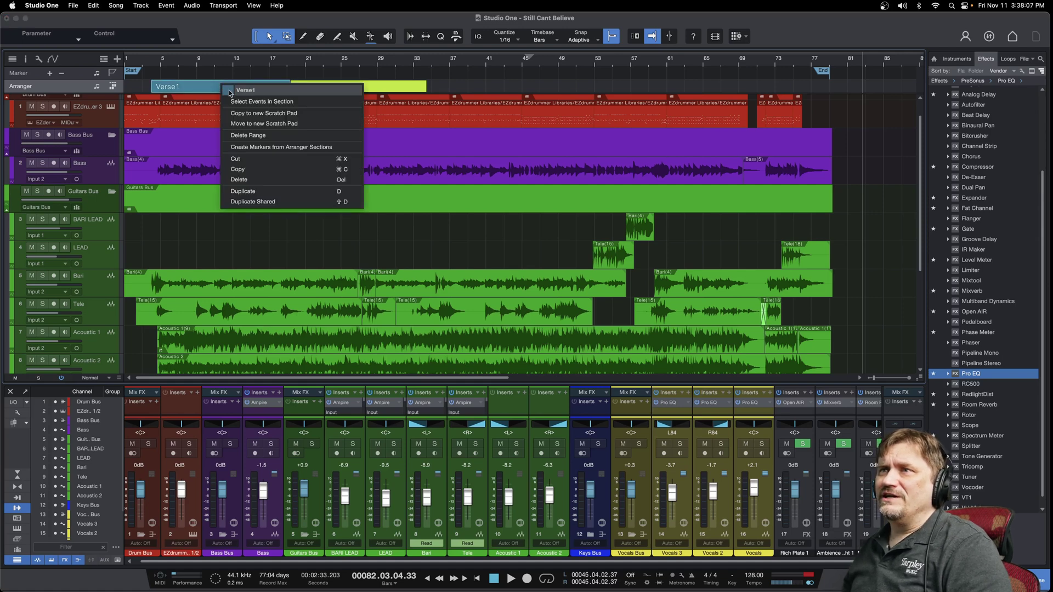
left_click(294, 148)
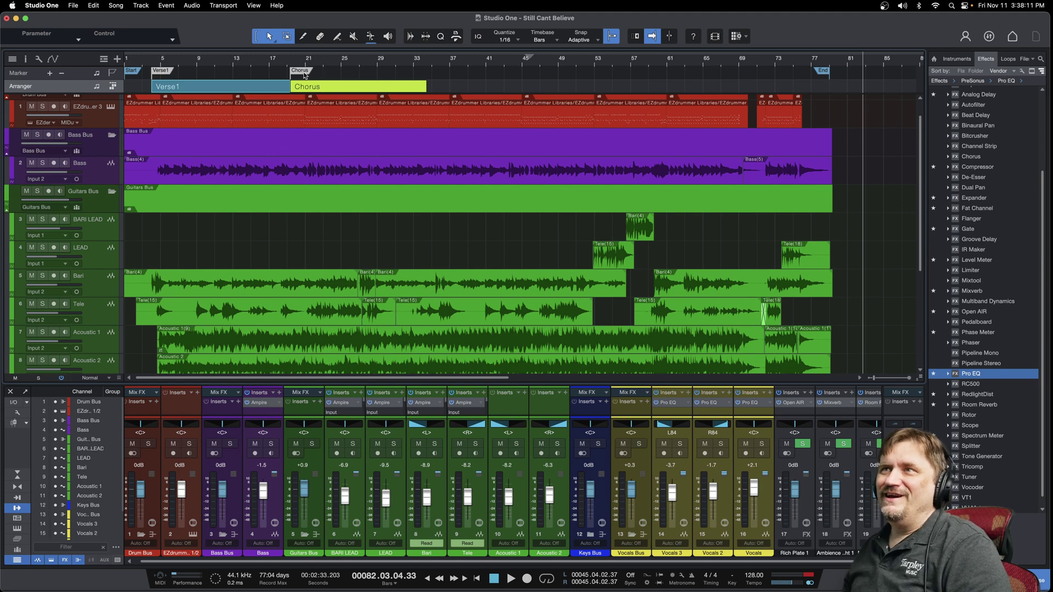
Jump the playback position to the Chorus marker, then back to Verse1 at bar 4.
left_click(427, 583)
left_click(428, 582)
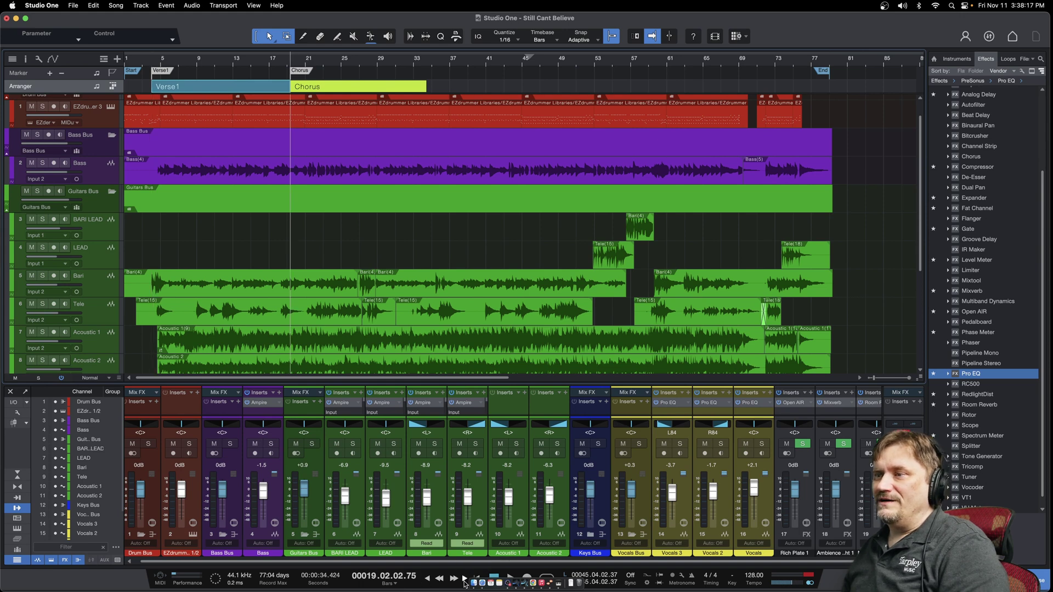
left_click(427, 583)
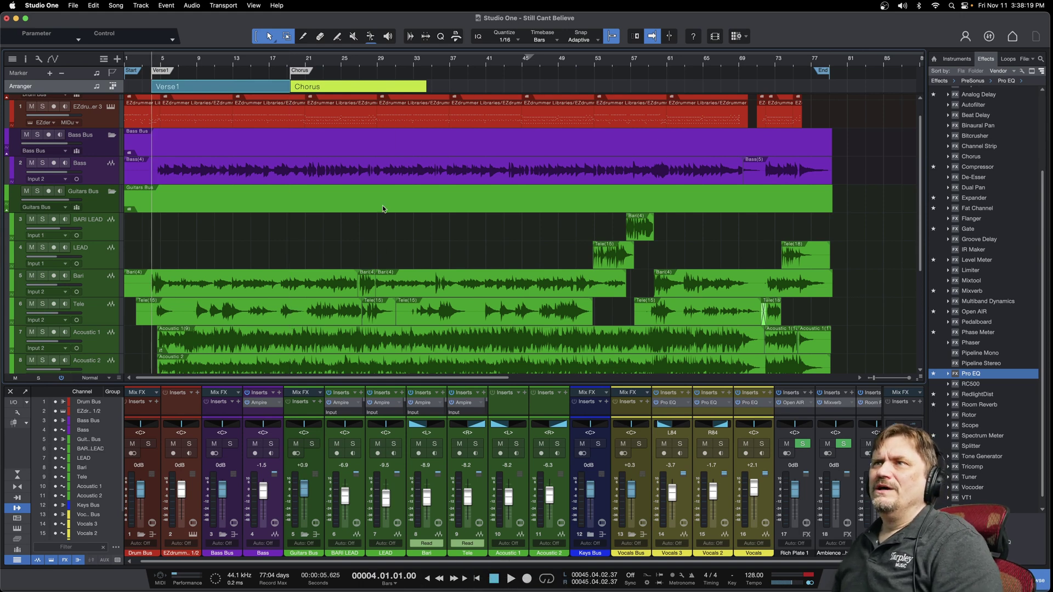